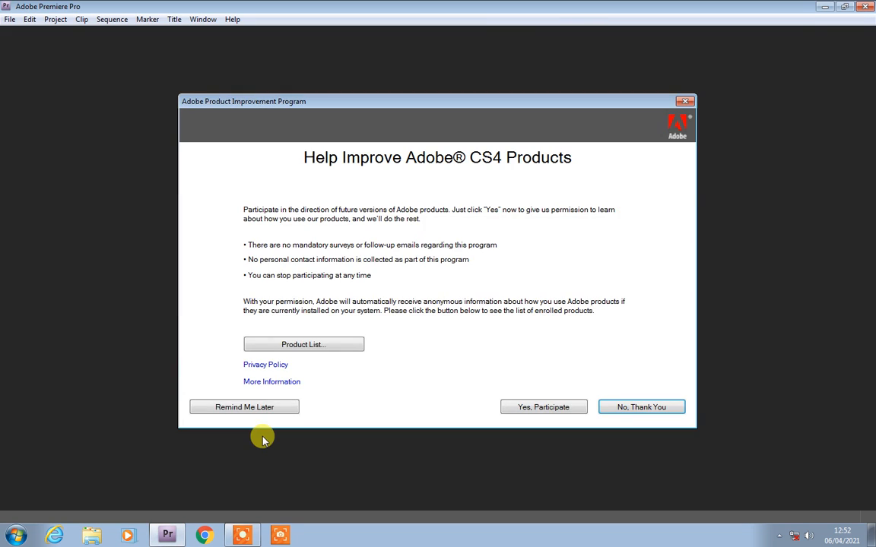
Decline the product improvement program and create a new project with Sequence 01 using the AVCHD 1080i25 (50i) Anamorphic preset.
{"action": "left_click", "coordinate": [630, 410]}
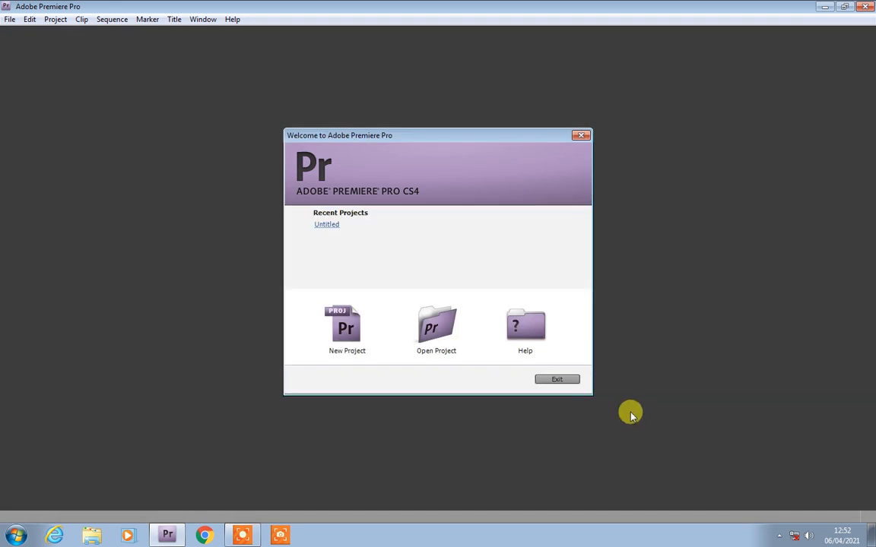
{"action": "left_click", "coordinate": [353, 320]}
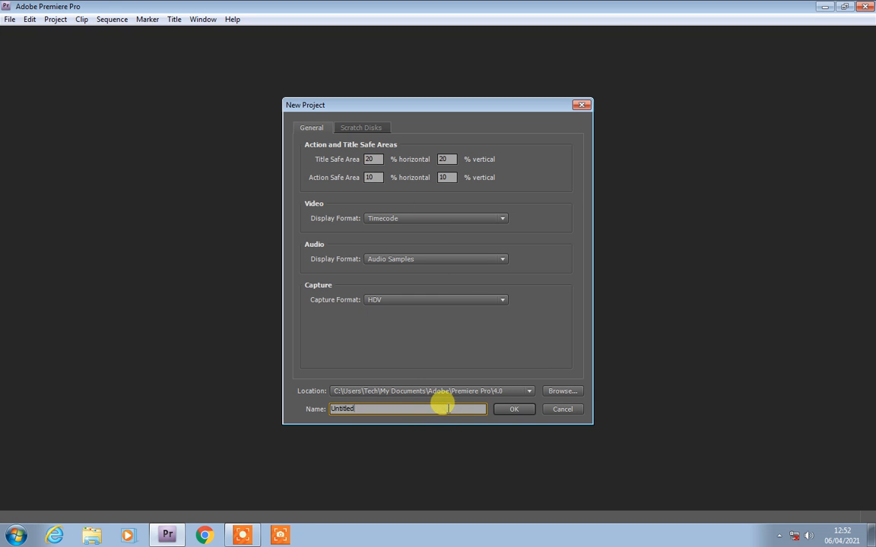
{"action": "left_click", "coordinate": [524, 410]}
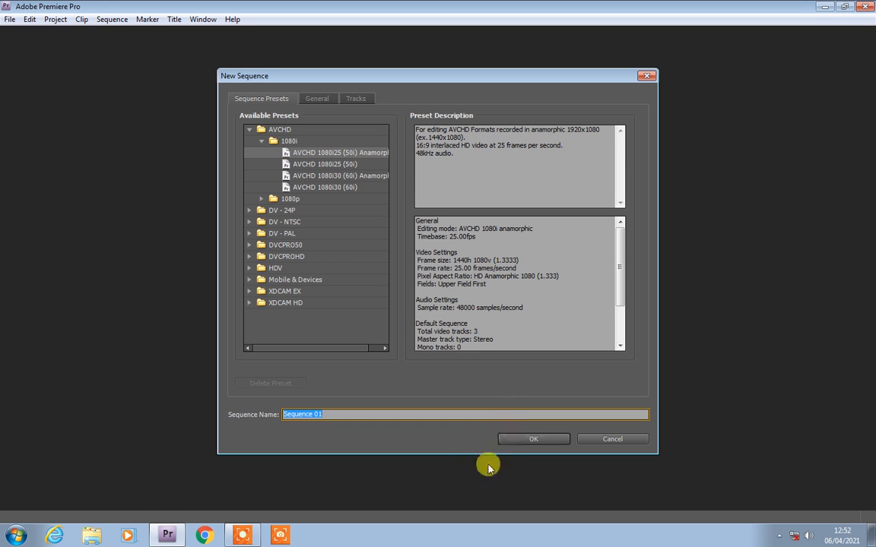
{"action": "left_click", "coordinate": [533, 439]}
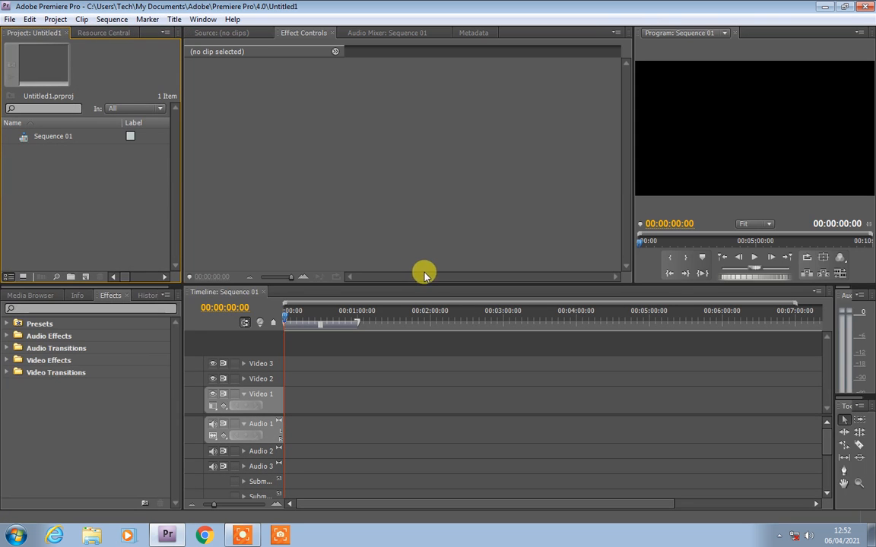
Import Chrysanthemum.jpg and Tulips.jpg from the Sample Pictures folder into the project.
{"action": "double_click", "coordinate": [67, 202]}
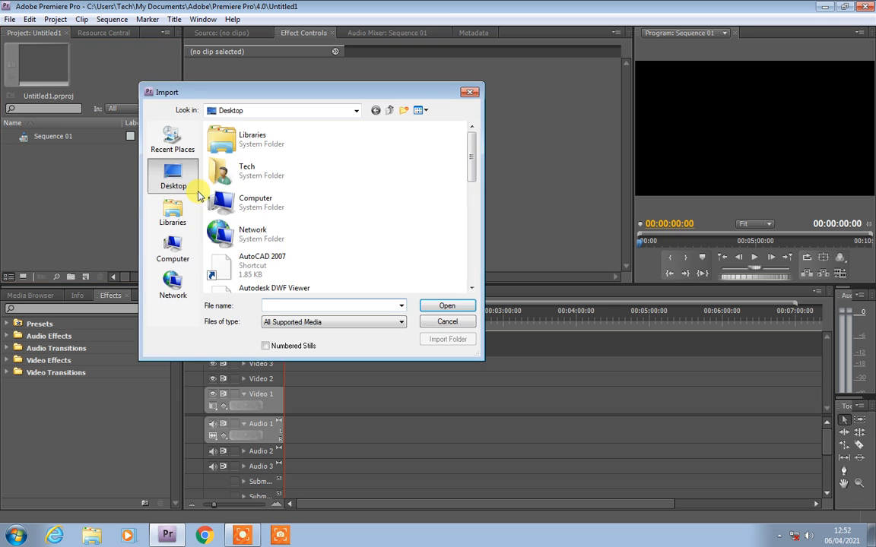
{"action": "double_click", "coordinate": [235, 139]}
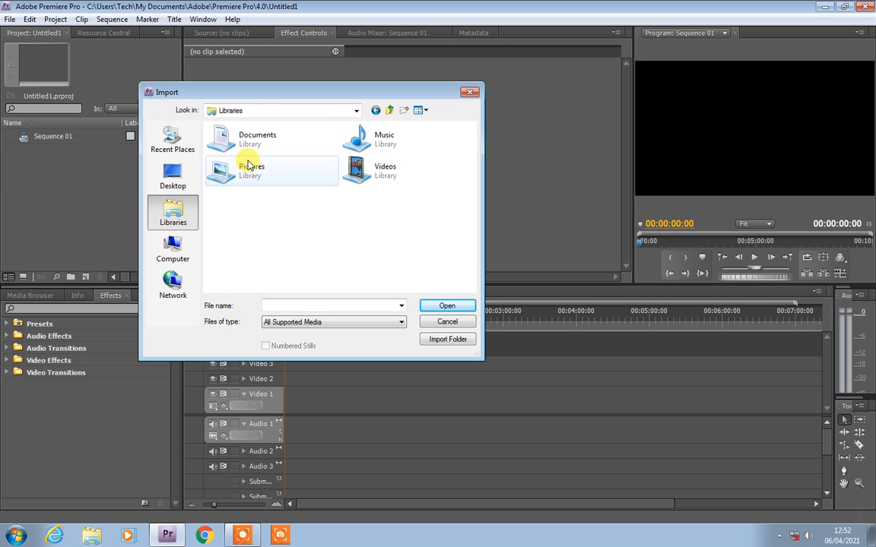
{"action": "double_click", "coordinate": [251, 169]}
{"action": "double_click", "coordinate": [236, 162]}
{"action": "left_click", "coordinate": [428, 248]}
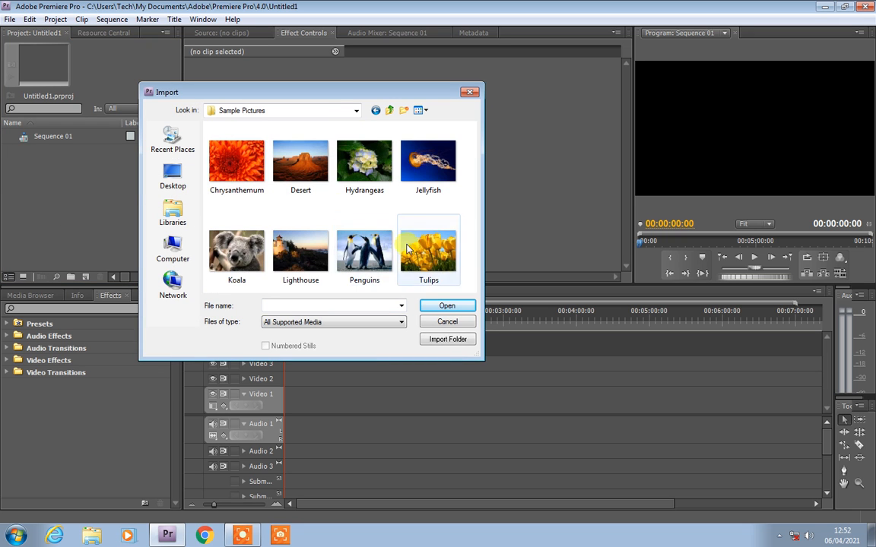
{"action": "left_click", "coordinate": [218, 176], "text": "ctrl"}
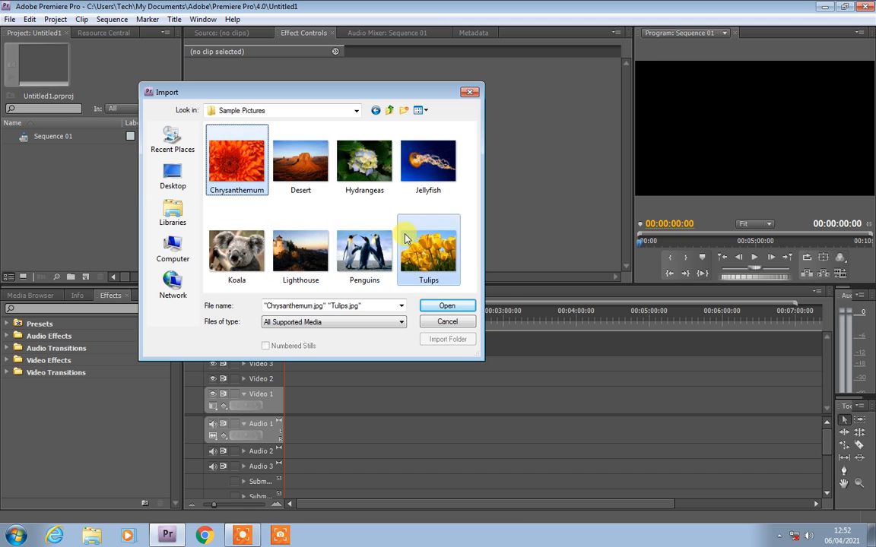
{"action": "left_click", "coordinate": [444, 305]}
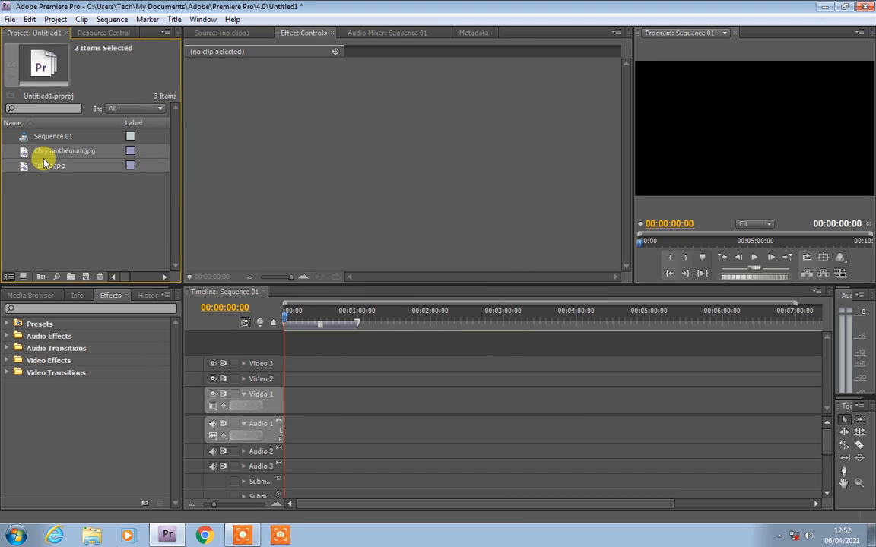
Place Chrysanthemum.jpg on Video 1 at the sequence start and Tulips.jpg on Video 2 directly after it.
{"action": "left_click_drag", "start_coordinate": [49, 152], "coordinate": [233, 274]}
{"action": "left_click_drag", "start_coordinate": [316, 400], "coordinate": [293, 379]}
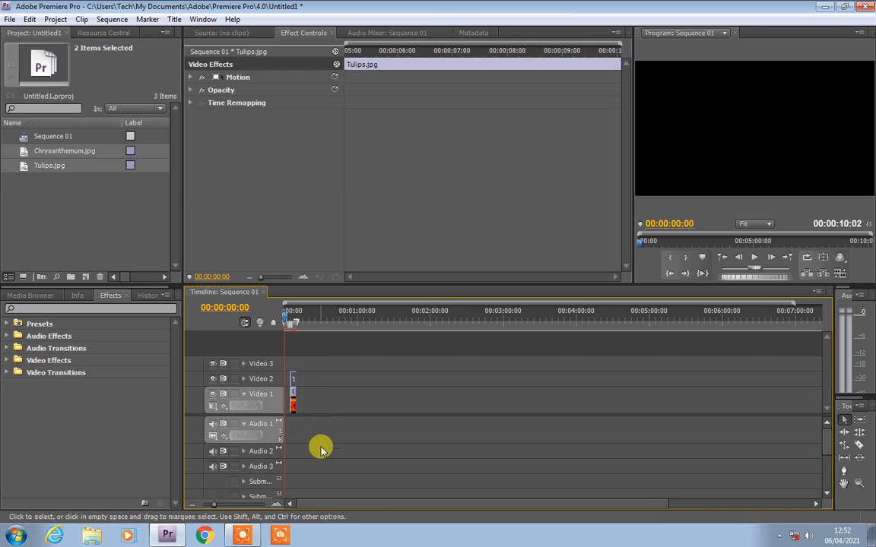
{"action": "left_click", "coordinate": [320, 450]}
{"action": "left_click", "coordinate": [292, 404]}
{"action": "mouse_move", "coordinate": [286, 320]}
{"action": "left_mouse_down"}
{"action": "mouse_move", "coordinate": [295, 321]}
{"action": "mouse_move", "coordinate": [289, 322]}
{"action": "left_mouse_up"}
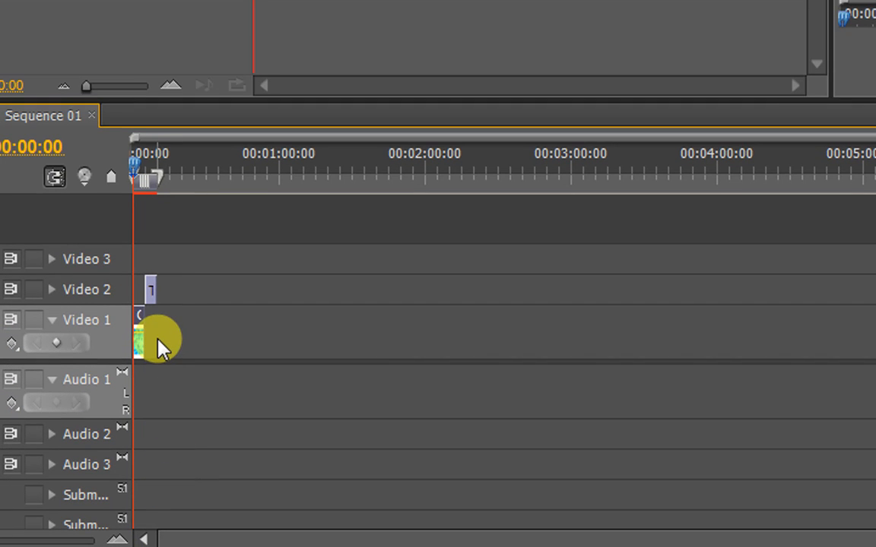
Preview the playback of both image clips and return the playhead to near the sequence start.
{"action": "key", "text": "equal"}
{"action": "key", "text": "equal"}
{"action": "key", "text": "equal"}
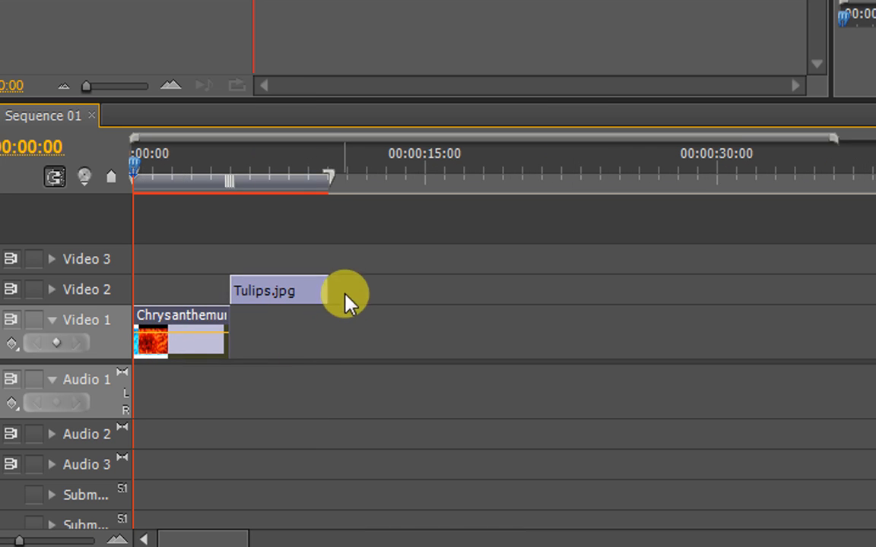
{"action": "key", "text": "space"}
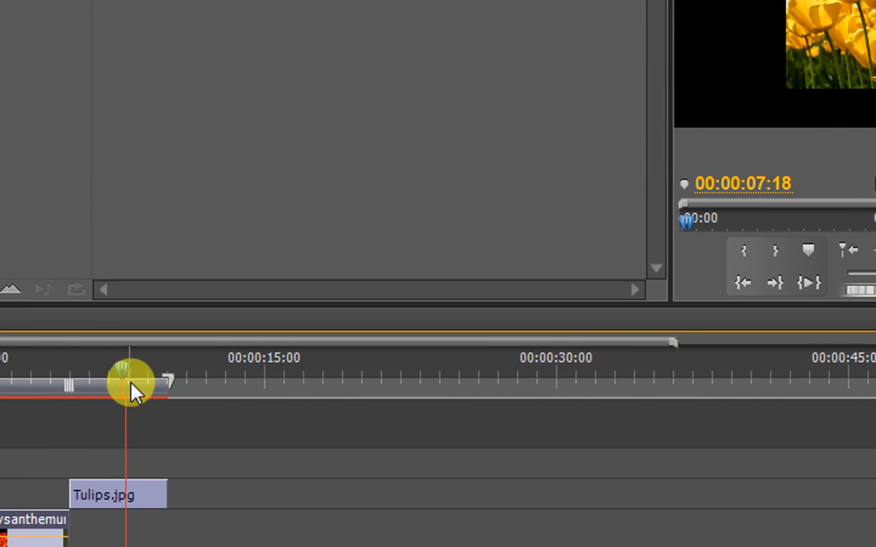
{"action": "left_click_drag", "start_coordinate": [133, 382], "coordinate": [0, 400]}
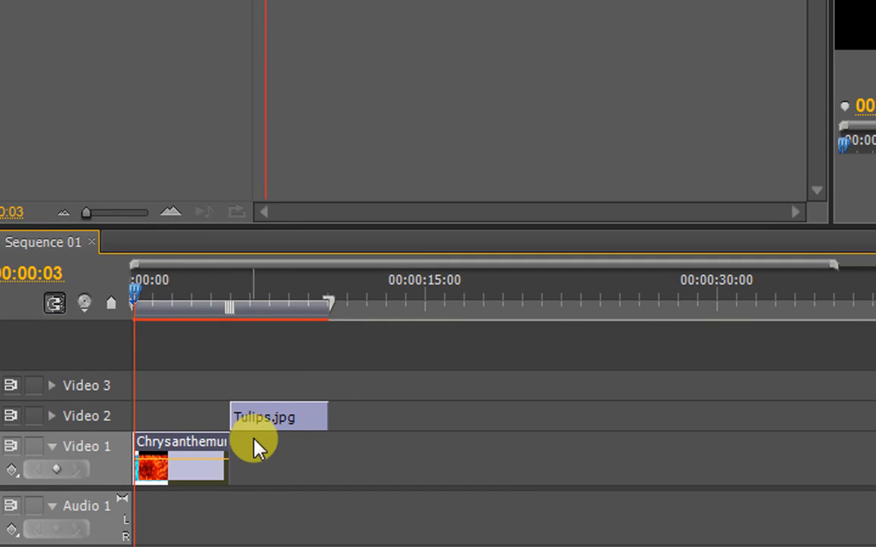
Move the Tulips clip to the start of Video 2 above Chrysanthemum and enlarge its image to nearly the full frame height.
{"action": "left_click", "coordinate": [268, 422]}
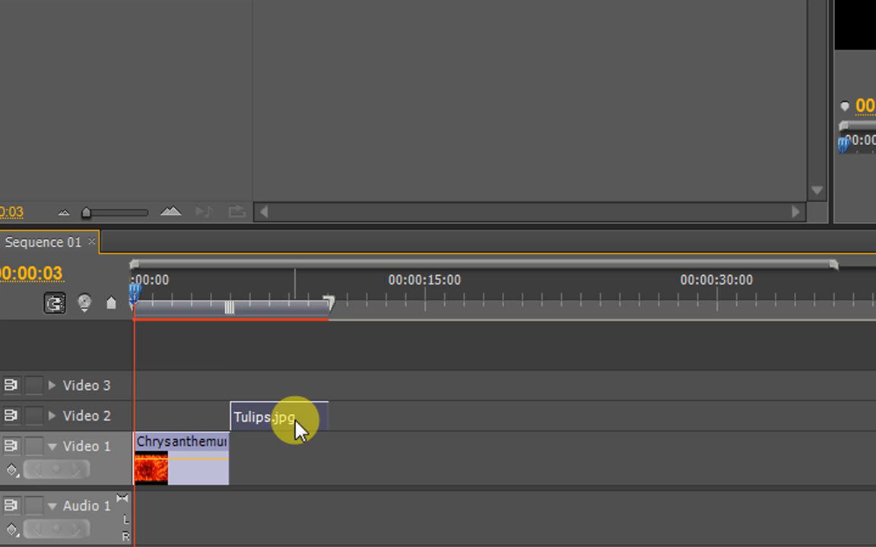
{"action": "left_click_drag", "start_coordinate": [289, 425], "coordinate": [204, 424]}
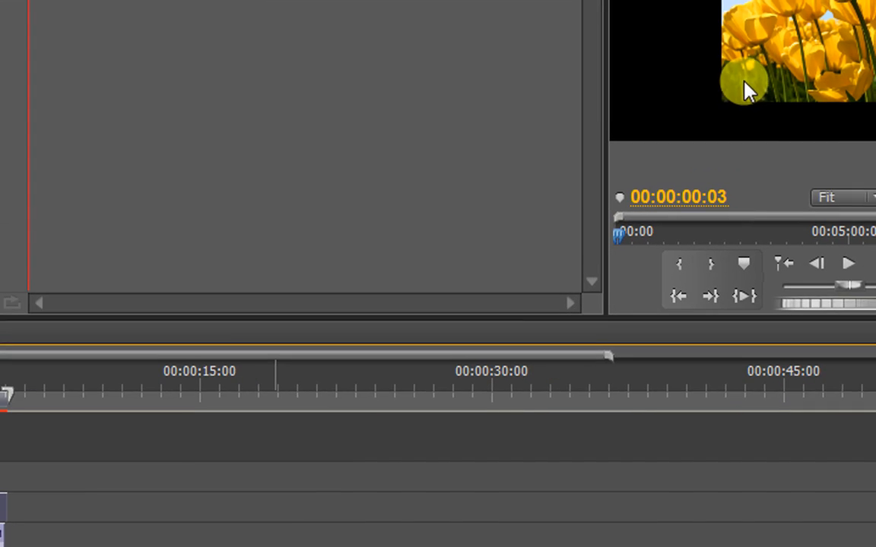
{"action": "left_click", "coordinate": [739, 100]}
{"action": "left_click_drag", "start_coordinate": [717, 113], "coordinate": [637, 144]}
{"action": "left_click", "coordinate": [226, 133]}
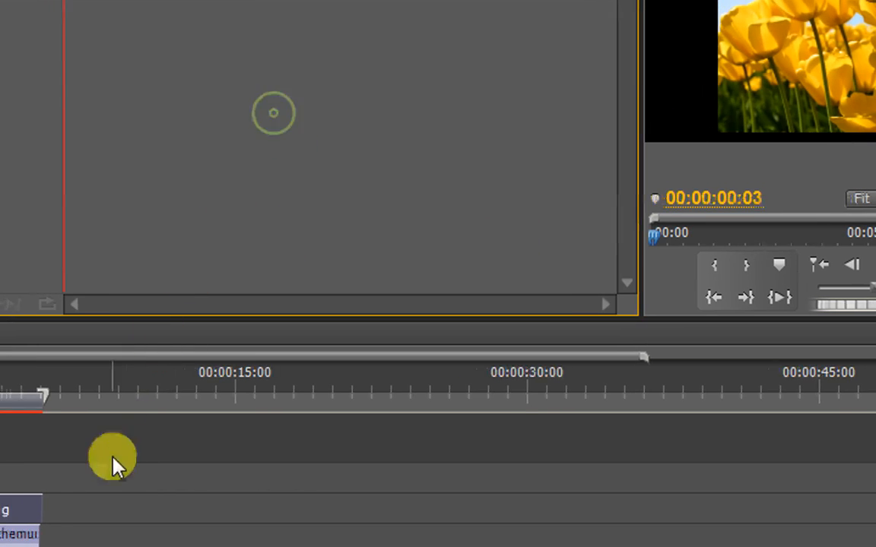
Hide and lock the Video 2 track, and enlarge the Chrysanthemum image to nearly the full frame height.
{"action": "left_click", "coordinate": [133, 467]}
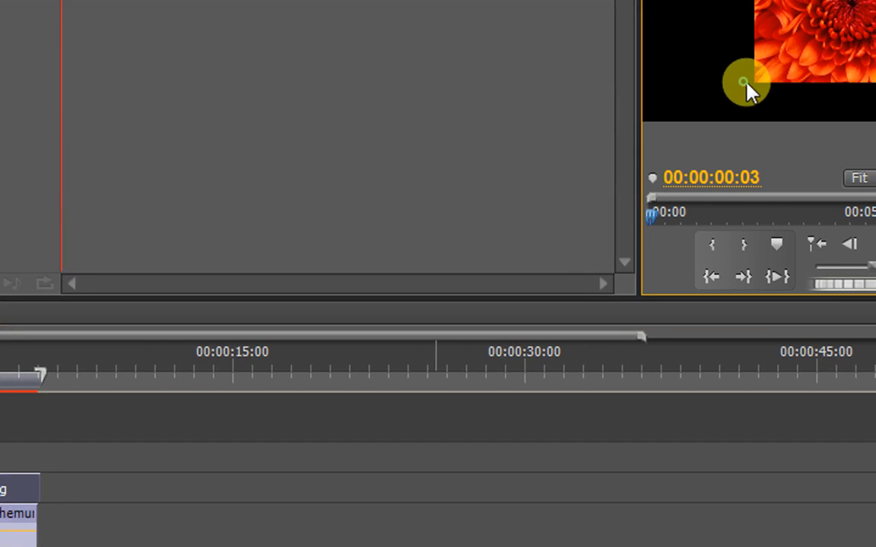
{"action": "left_click", "coordinate": [818, 24]}
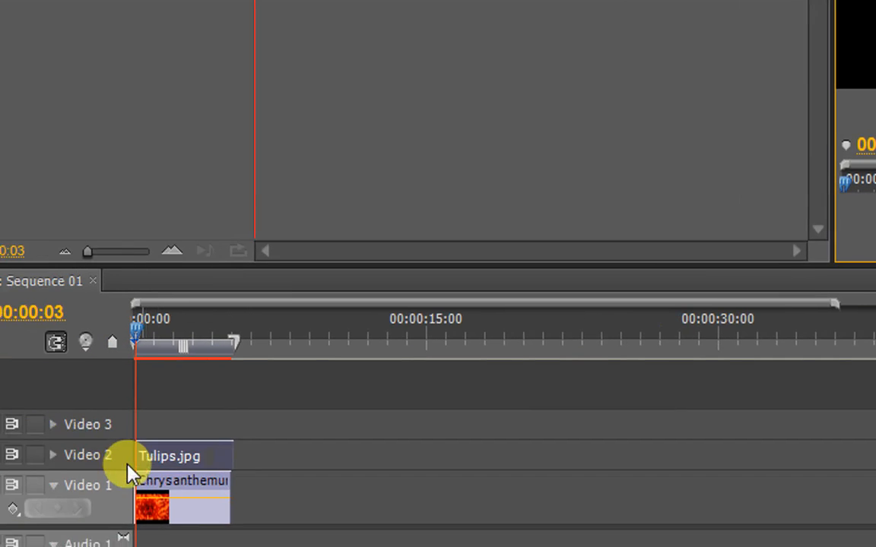
{"action": "left_click", "coordinate": [35, 454]}
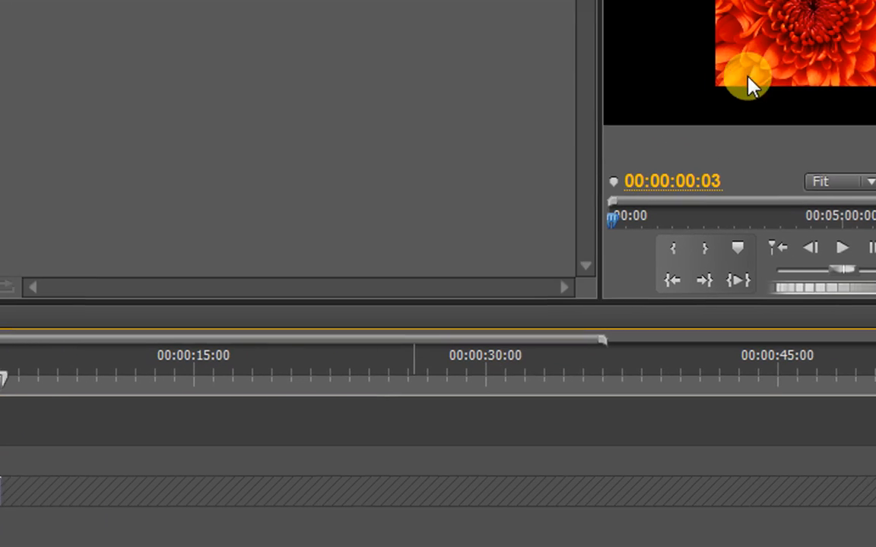
{"action": "left_click", "coordinate": [745, 86]}
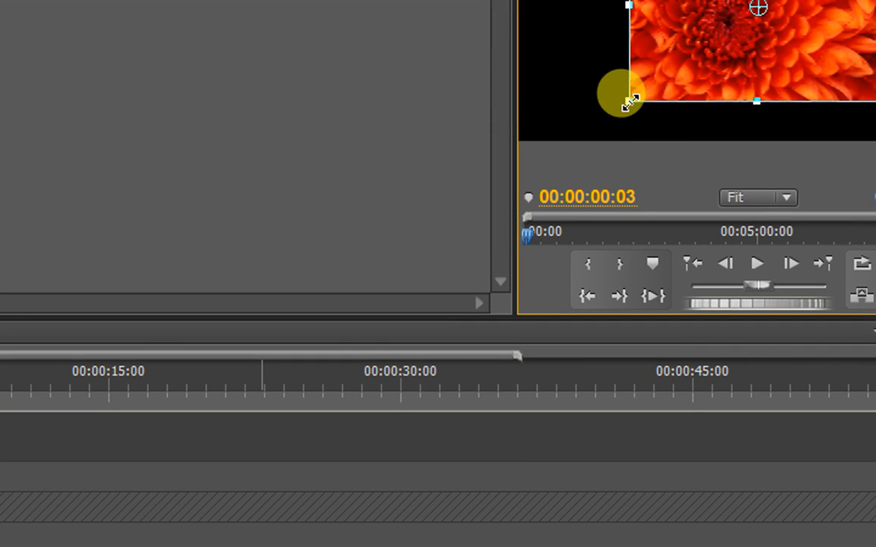
{"action": "left_click_drag", "start_coordinate": [631, 101], "coordinate": [573, 136]}
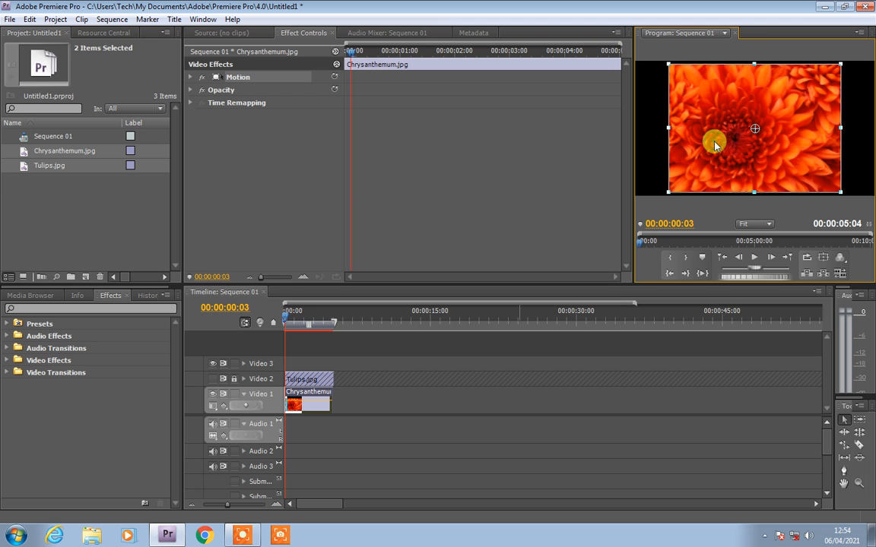
Unlock the Video 2 track and select its Tulips clip.
{"action": "key", "text": "End"}
{"action": "left_click", "coordinate": [312, 384]}
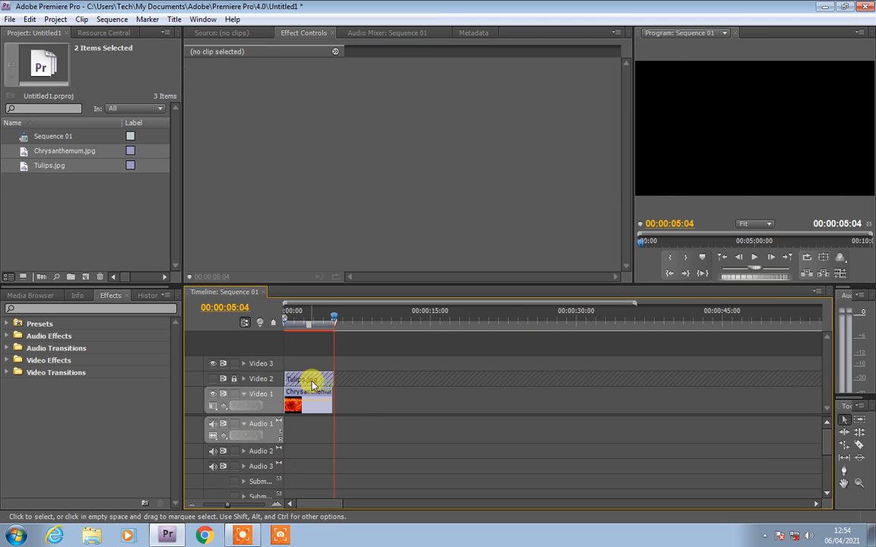
{"action": "left_click", "coordinate": [235, 379]}
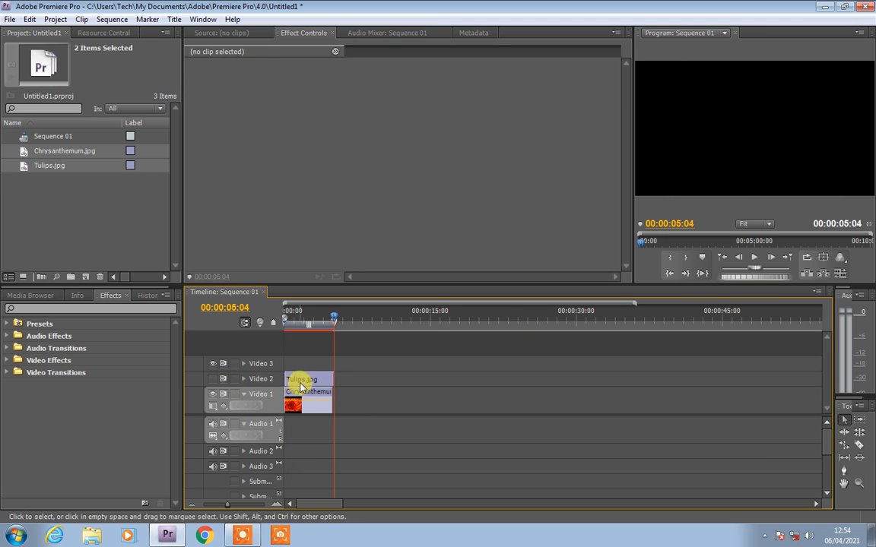
{"action": "left_click", "coordinate": [299, 382]}
{"action": "left_click", "coordinate": [307, 397]}
{"action": "left_click", "coordinate": [312, 382]}
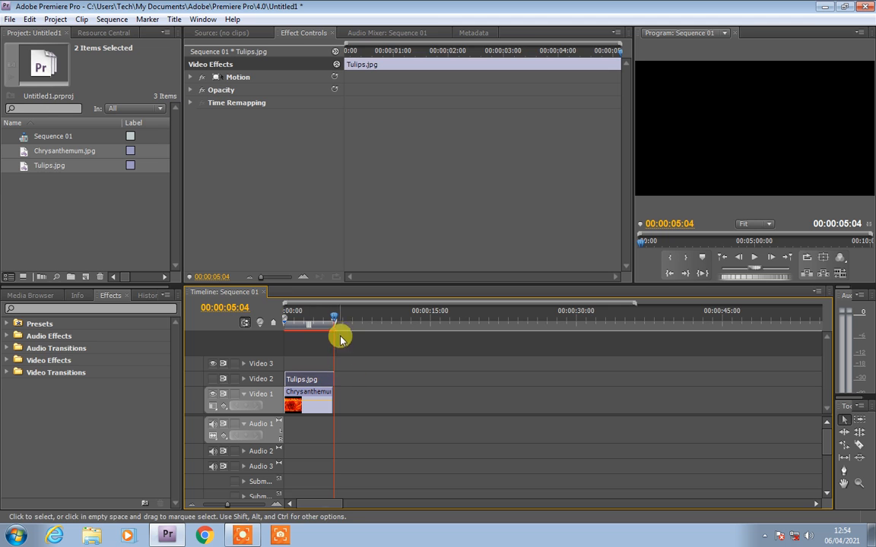
Return the playhead to the sequence start and make the Video 2 track visible again, leaving it unlocked.
{"action": "left_click", "coordinate": [293, 316]}
{"action": "left_click", "coordinate": [286, 336]}
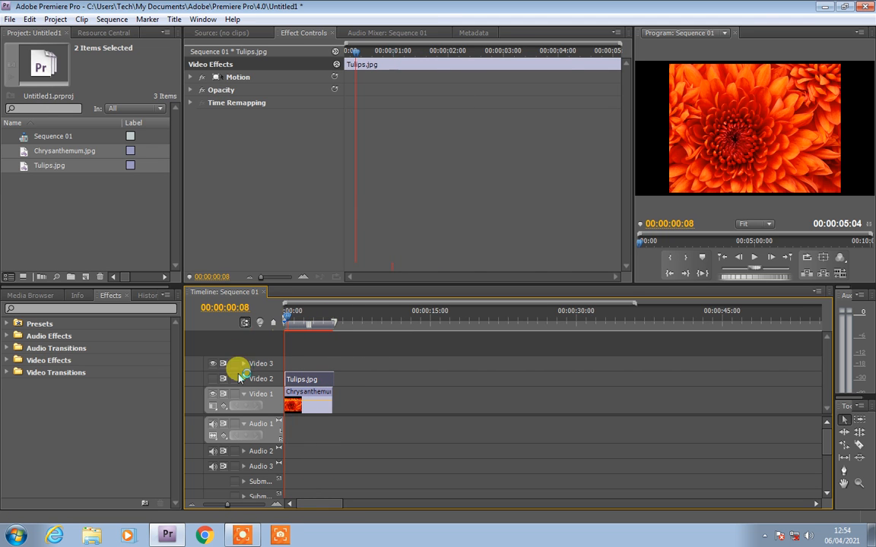
{"action": "left_click", "coordinate": [236, 382]}
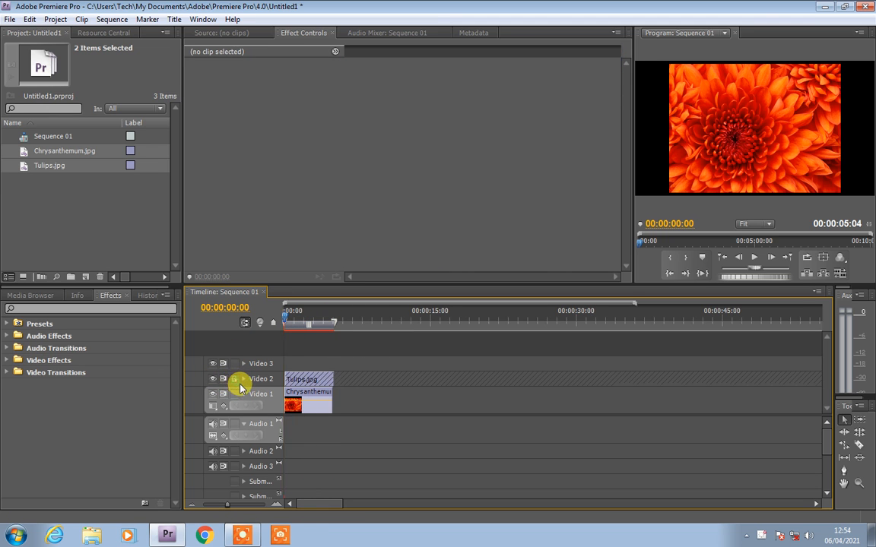
{"action": "left_click", "coordinate": [234, 381]}
{"action": "mouse_move", "coordinate": [292, 317]}
{"action": "left_mouse_down"}
{"action": "mouse_move", "coordinate": [307, 326]}
{"action": "mouse_move", "coordinate": [279, 325]}
{"action": "left_mouse_up"}
Scale the Chrysanthemum image down to about half its size in the center of the frame.
{"action": "left_click", "coordinate": [315, 384]}
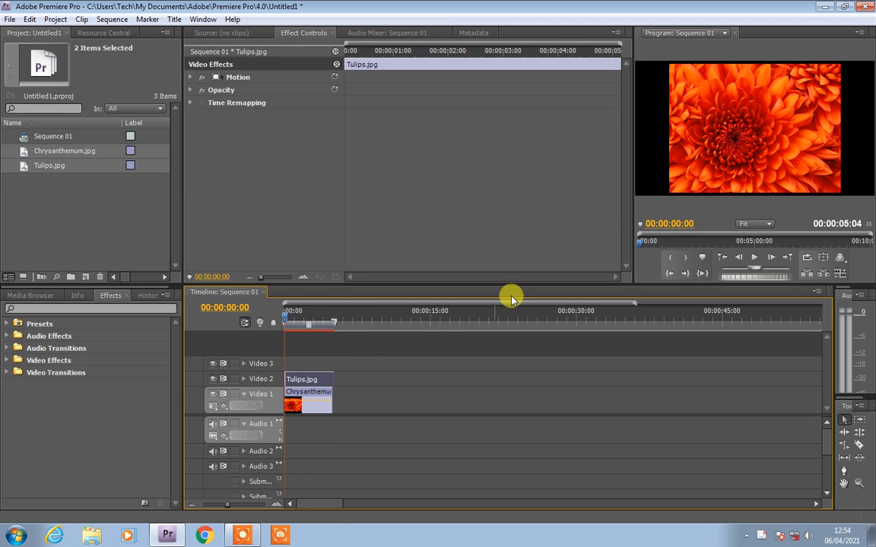
{"action": "left_click", "coordinate": [700, 129]}
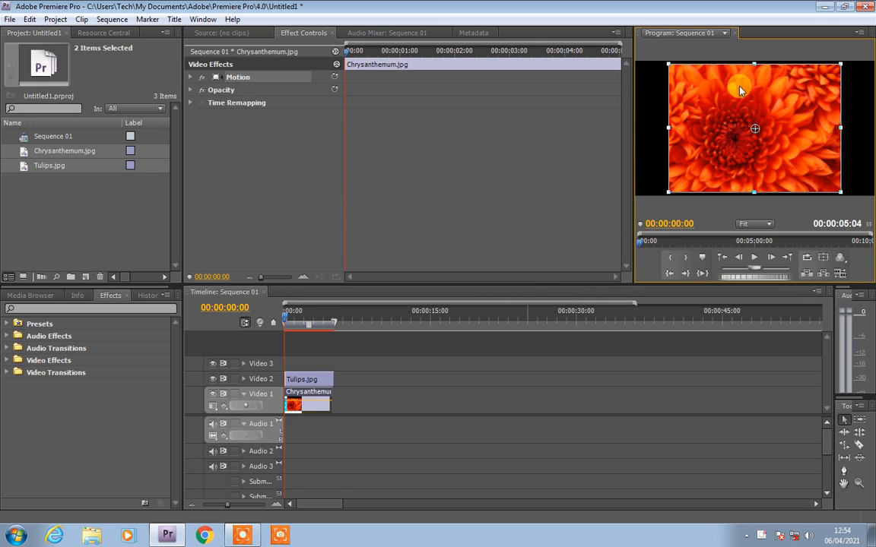
{"action": "left_click_drag", "start_coordinate": [675, 68], "coordinate": [712, 98]}
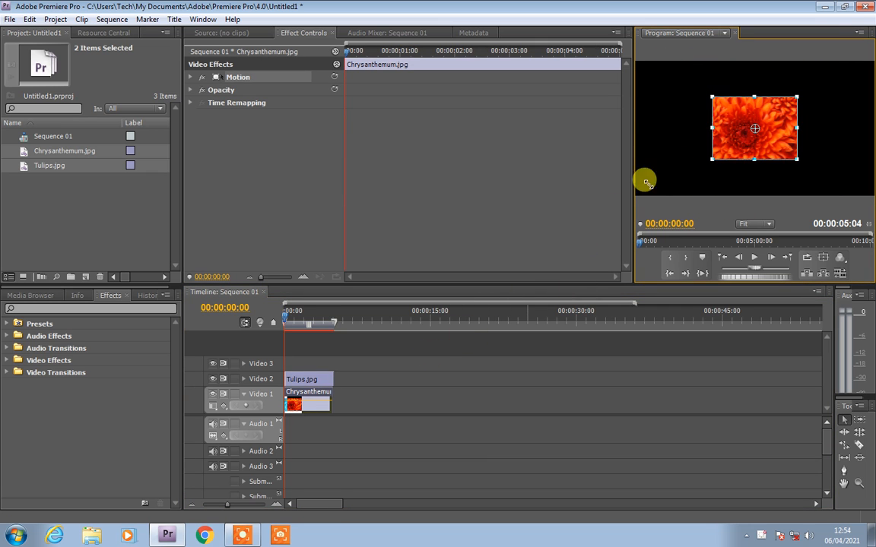
Move the playhead to 00:00:04:17 and scale the Tulips image down slightly in the frame.
{"action": "left_click", "coordinate": [313, 380]}
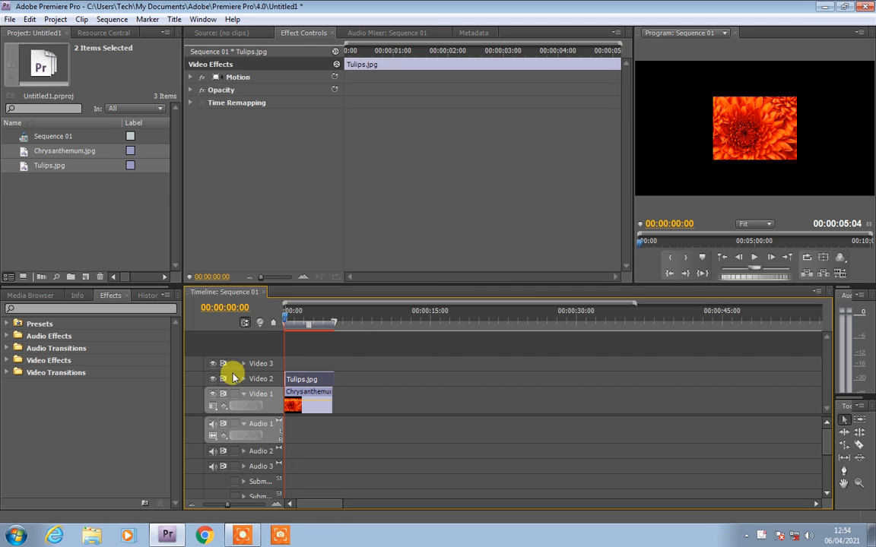
{"action": "left_click_drag", "start_coordinate": [285, 320], "coordinate": [330, 322]}
{"action": "left_click", "coordinate": [745, 149]}
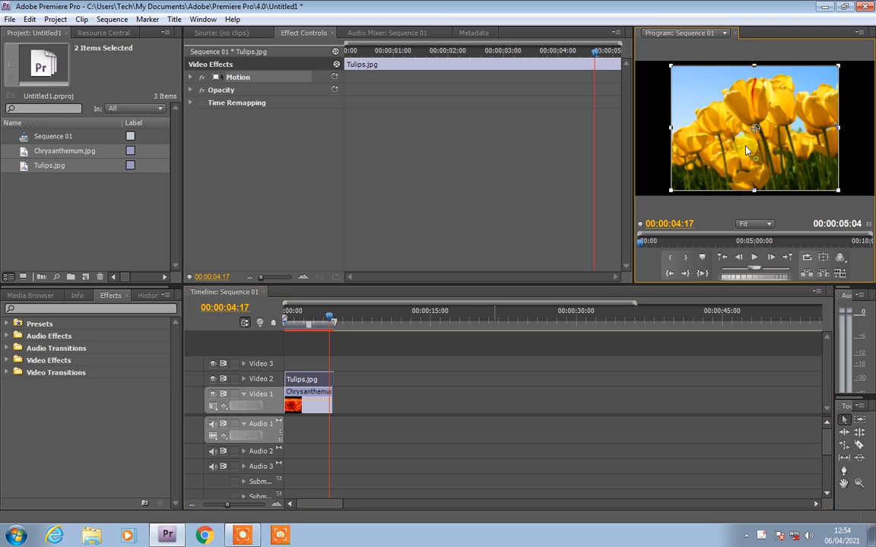
{"action": "left_click_drag", "start_coordinate": [681, 76], "coordinate": [629, 79]}
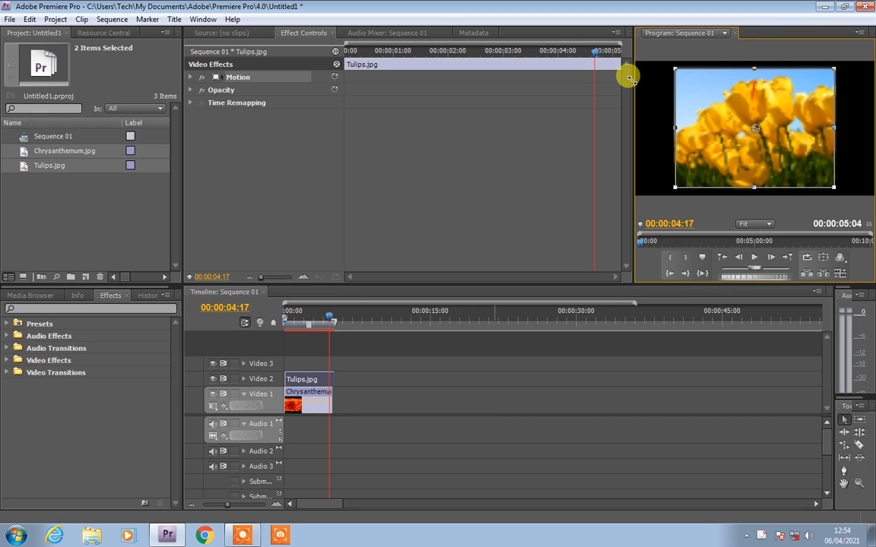
{"action": "left_click_drag", "start_coordinate": [639, 127], "coordinate": [633, 127]}
{"action": "left_click", "coordinate": [658, 146]}
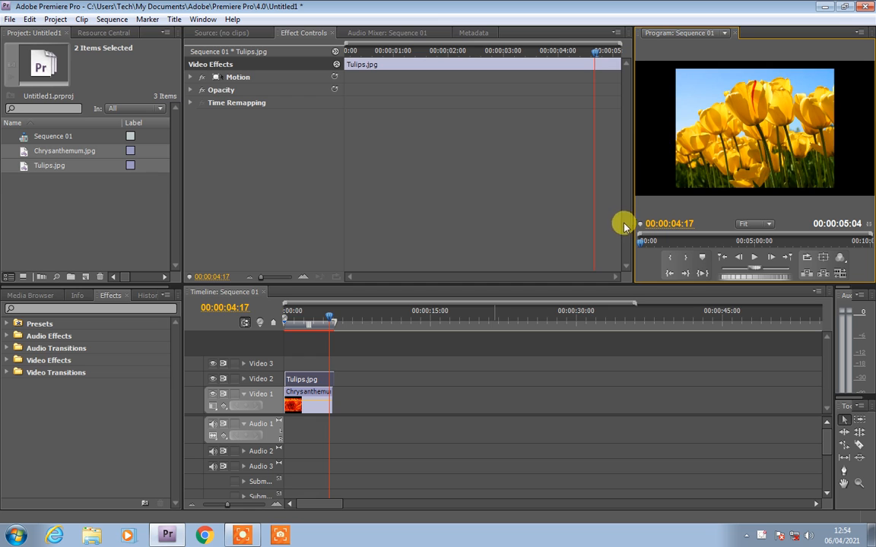
Try to select and move the Chrysanthemum image in the frame with the Video 2 track temporarily hidden.
{"action": "left_click", "coordinate": [313, 408]}
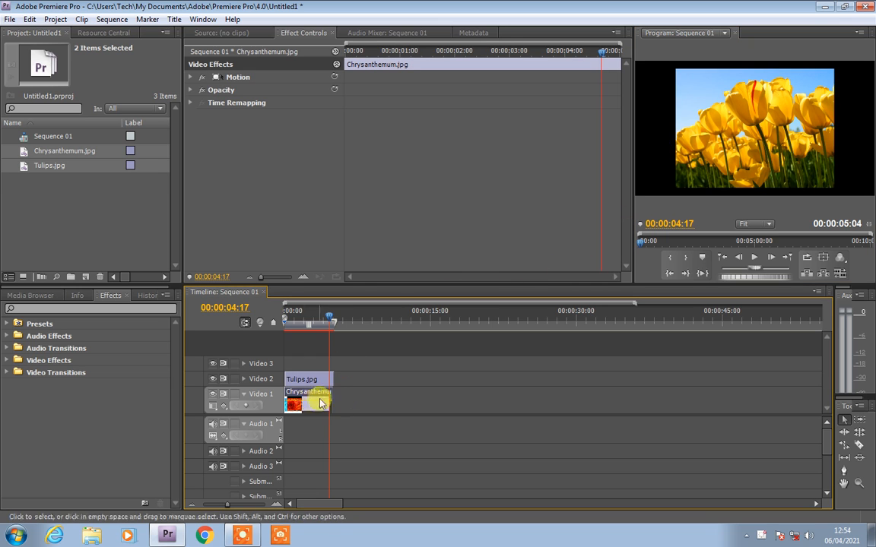
{"action": "left_click", "coordinate": [709, 139]}
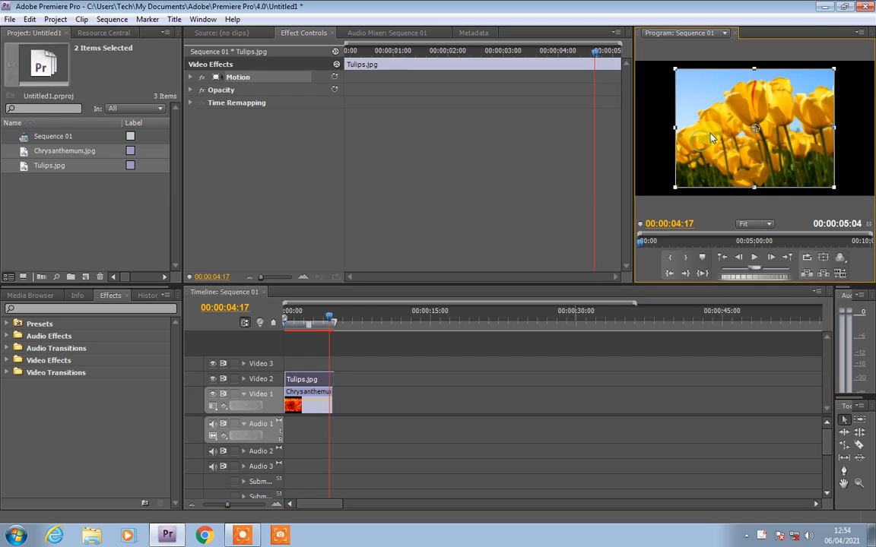
{"action": "left_click", "coordinate": [213, 380]}
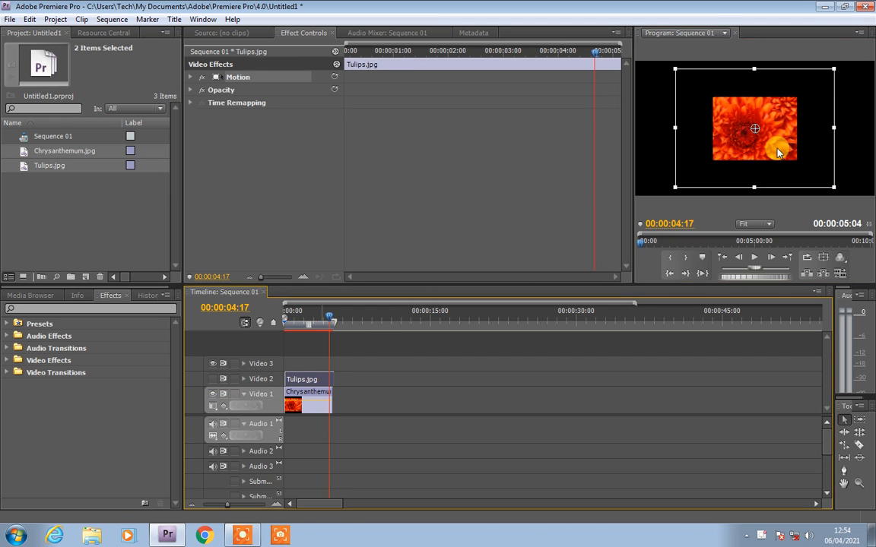
{"action": "mouse_move", "coordinate": [770, 137]}
{"action": "left_mouse_down"}
{"action": "mouse_move", "coordinate": [782, 143]}
{"action": "mouse_move", "coordinate": [781, 164]}
{"action": "mouse_move", "coordinate": [778, 141]}
{"action": "mouse_move", "coordinate": [783, 148]}
{"action": "left_mouse_up"}
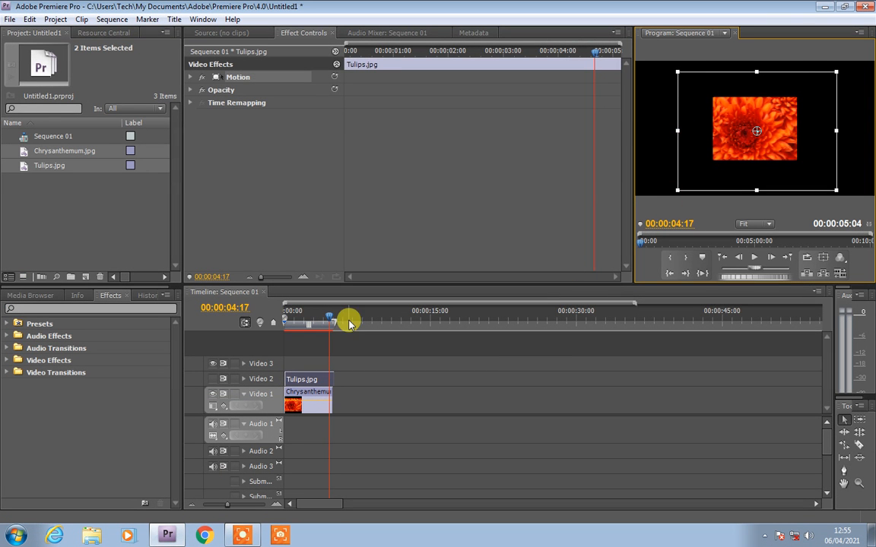
{"action": "left_click", "coordinate": [213, 378]}
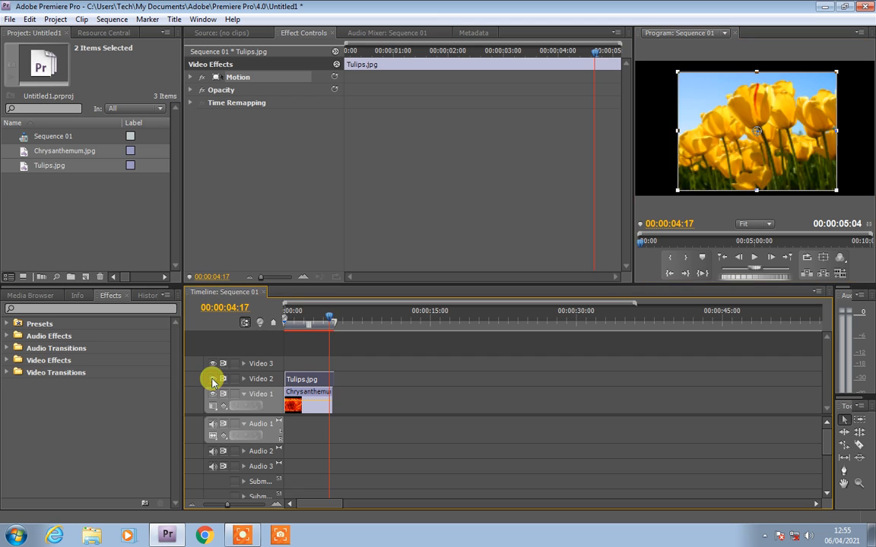
Hide and lock the Video 2 track, and enlarge the Chrysanthemum image to about twice its size in the frame.
{"action": "left_click", "coordinate": [213, 380]}
{"action": "left_click", "coordinate": [742, 134]}
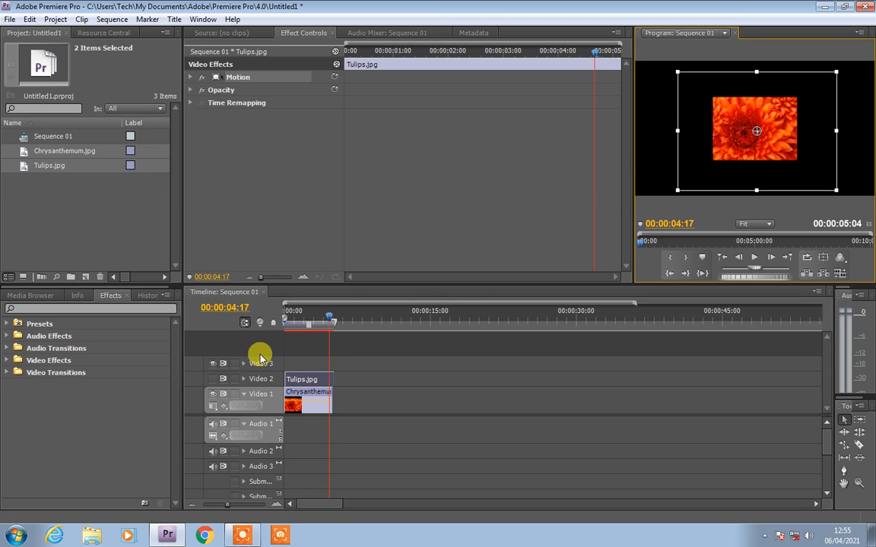
{"action": "left_click", "coordinate": [233, 378]}
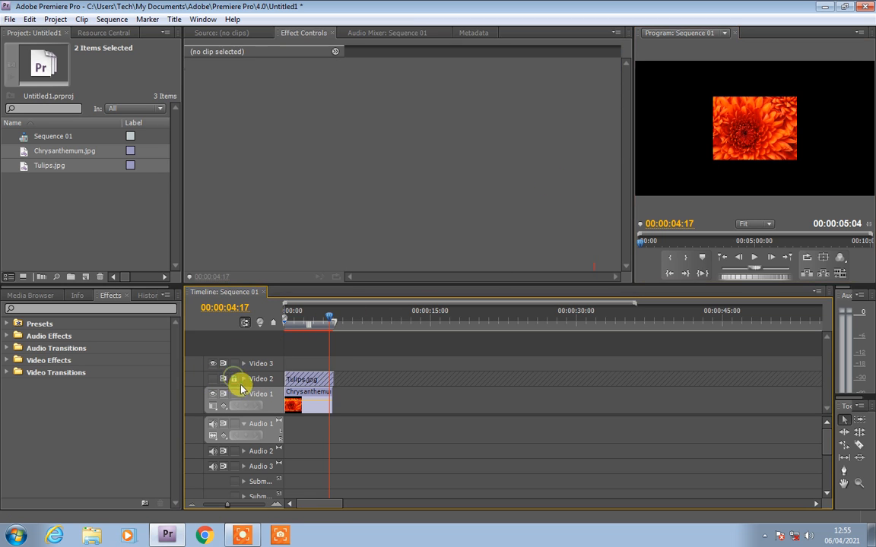
{"action": "left_click", "coordinate": [750, 139]}
{"action": "left_click_drag", "start_coordinate": [710, 160], "coordinate": [668, 190]}
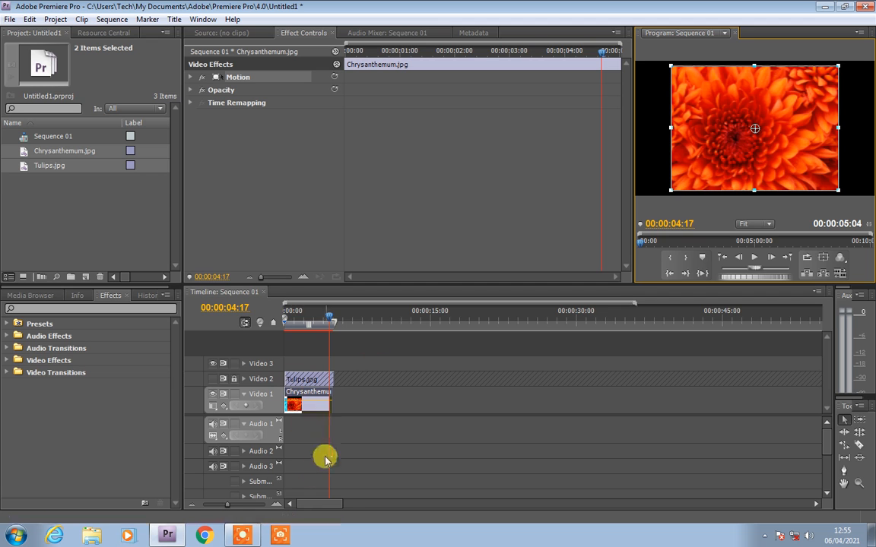
Unlock the Video 2 track and expand the Opacity settings of its Tulips clip.
{"action": "left_click", "coordinate": [472, 520]}
{"action": "left_click", "coordinate": [379, 377]}
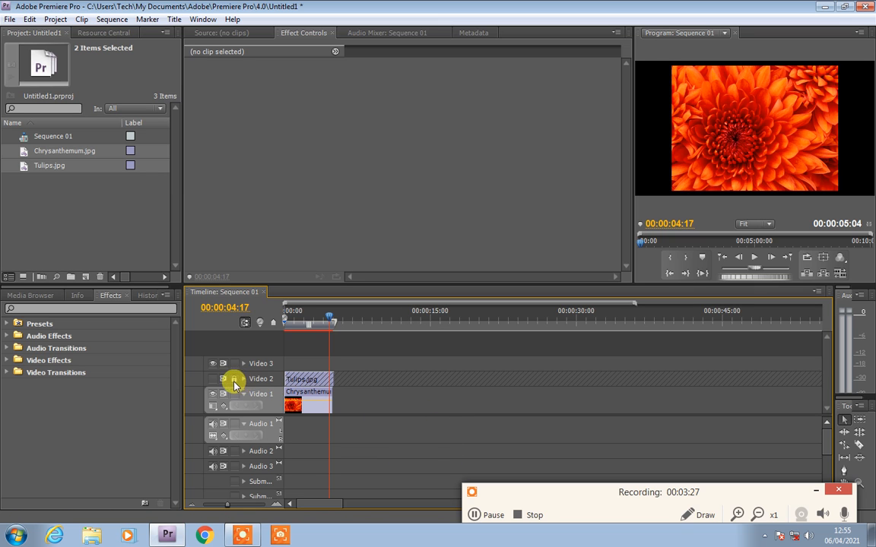
{"action": "left_click", "coordinate": [310, 380]}
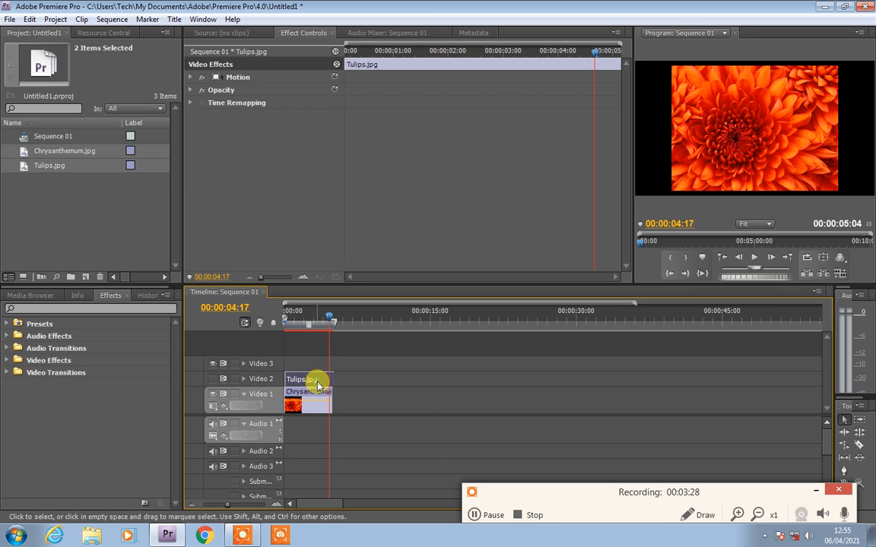
{"action": "left_click", "coordinate": [193, 91]}
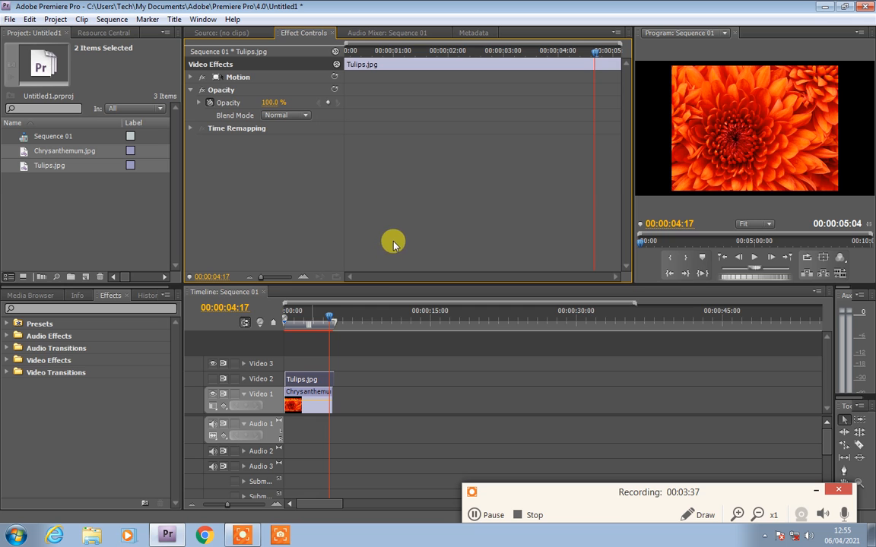
Return the playhead to the sequence start and make the Video 2 track visible.
{"action": "left_click_drag", "start_coordinate": [329, 317], "coordinate": [277, 331]}
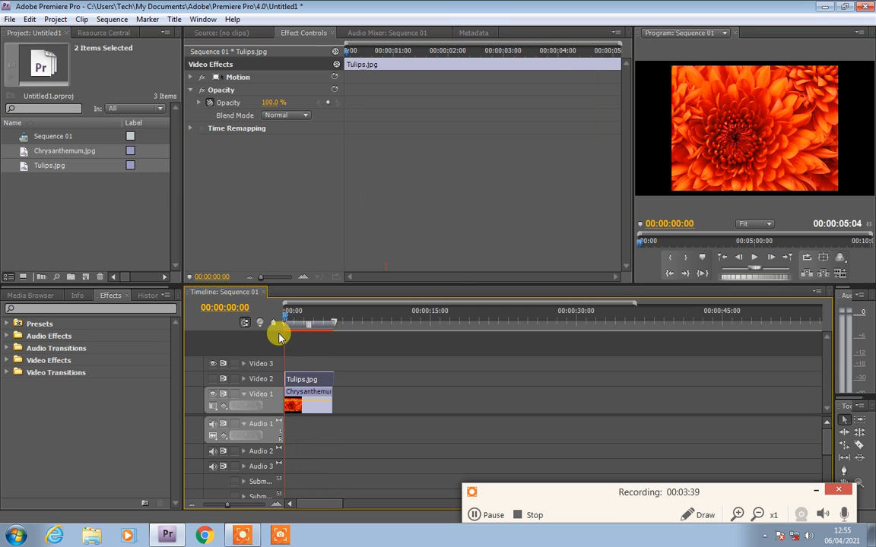
{"action": "left_click", "coordinate": [731, 136]}
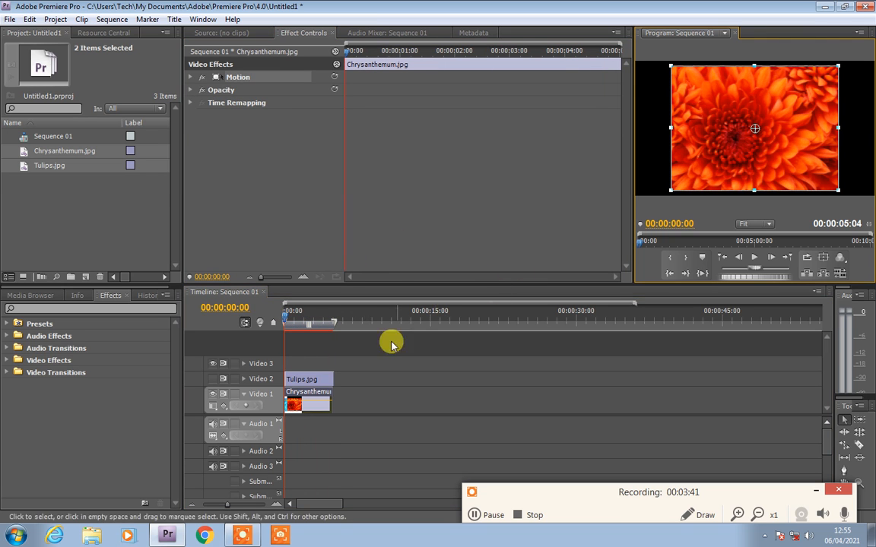
{"action": "left_click", "coordinate": [213, 379]}
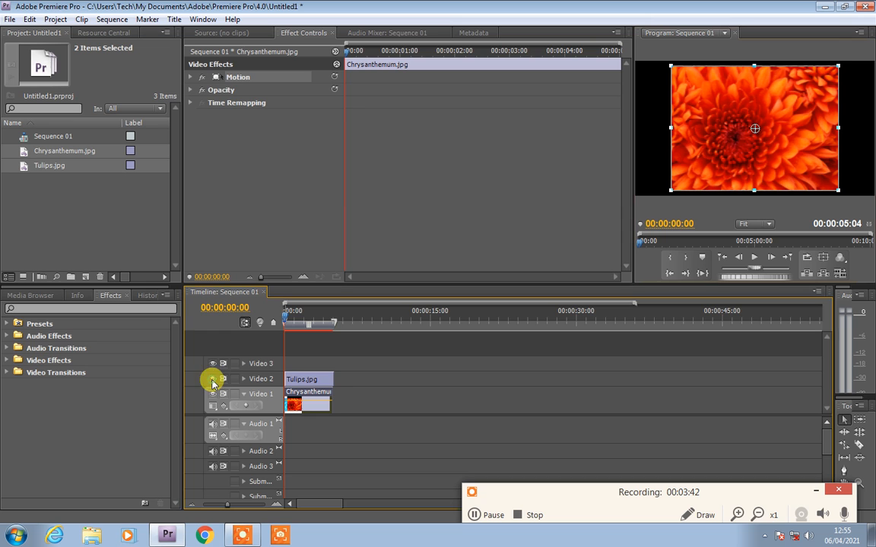
Shift the Tulips clip back to the sequence start, in line with the Chrysanthemum clip, with the playhead at 00:00:00:00.
{"action": "left_click", "coordinate": [396, 380]}
{"action": "left_click", "coordinate": [289, 321]}
{"action": "left_click_drag", "start_coordinate": [307, 383], "coordinate": [301, 381]}
{"action": "left_click_drag", "start_coordinate": [289, 320], "coordinate": [284, 319]}
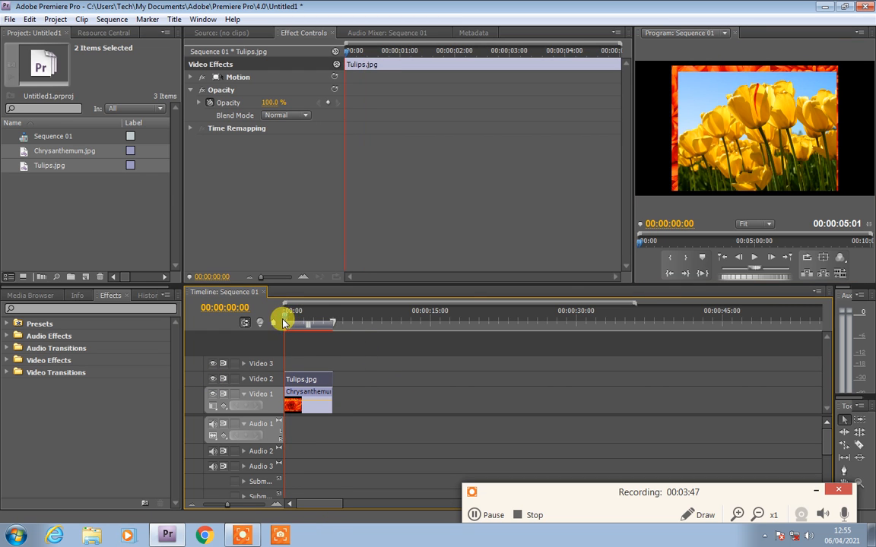
Enlarge the Tulips image slightly and move it up and left in the frame to cover the Chrysanthemum image.
{"action": "left_click", "coordinate": [707, 152]}
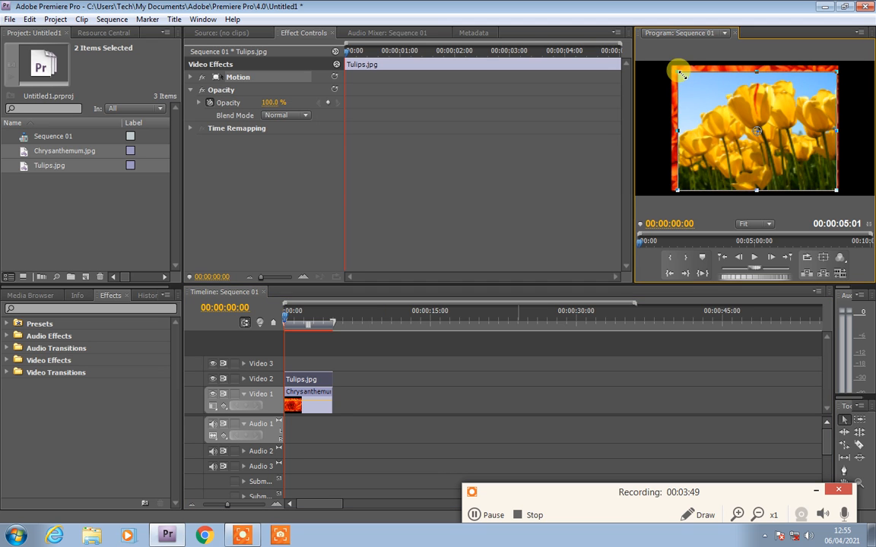
{"action": "left_click_drag", "start_coordinate": [673, 70], "coordinate": [666, 66]}
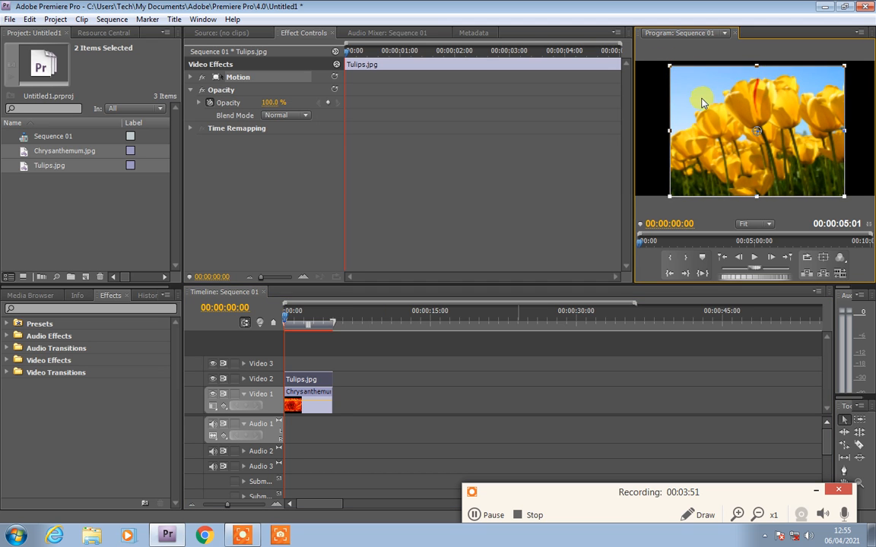
{"action": "left_click_drag", "start_coordinate": [699, 100], "coordinate": [699, 97]}
{"action": "left_click", "coordinate": [851, 152]}
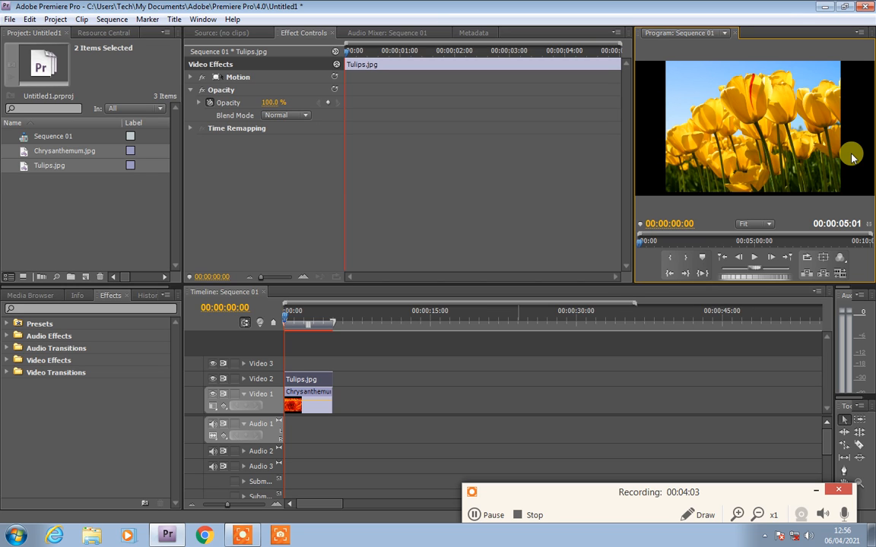
Set the Tulips clip's opacity to 0.0 % at 00:00:00:00.
{"action": "left_click", "coordinate": [304, 371]}
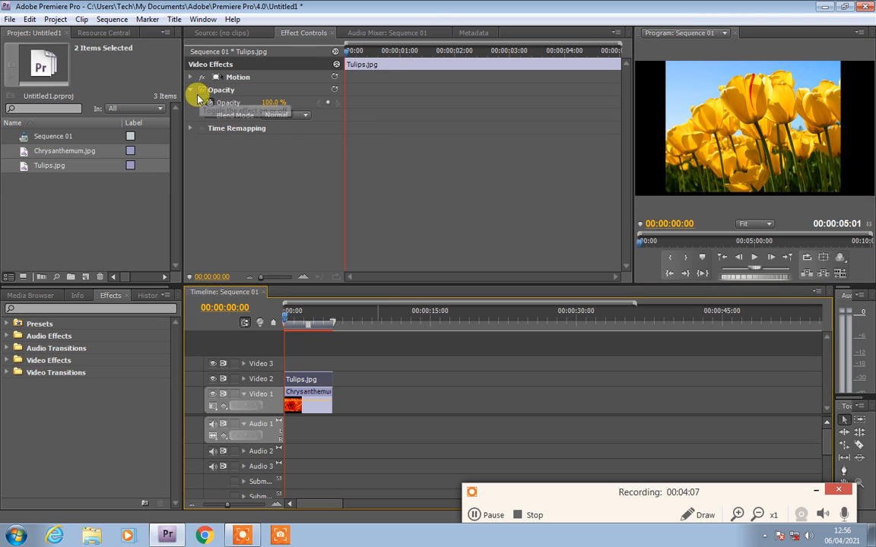
{"action": "left_click", "coordinate": [201, 91]}
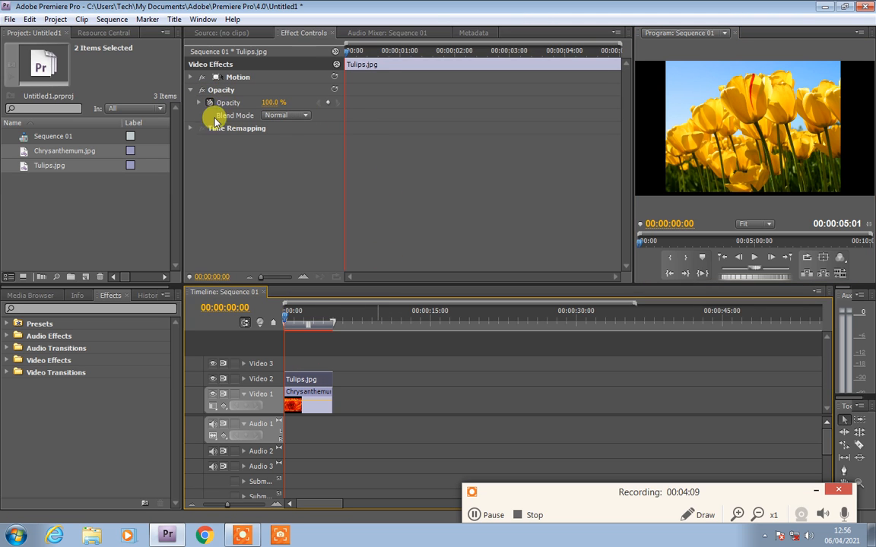
{"action": "left_click", "coordinate": [200, 104]}
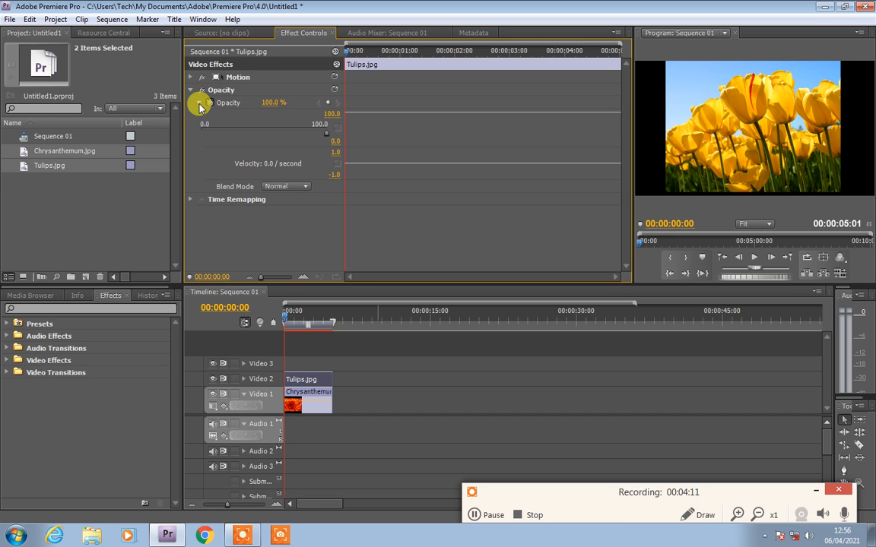
{"action": "left_click_drag", "start_coordinate": [328, 133], "coordinate": [166, 147]}
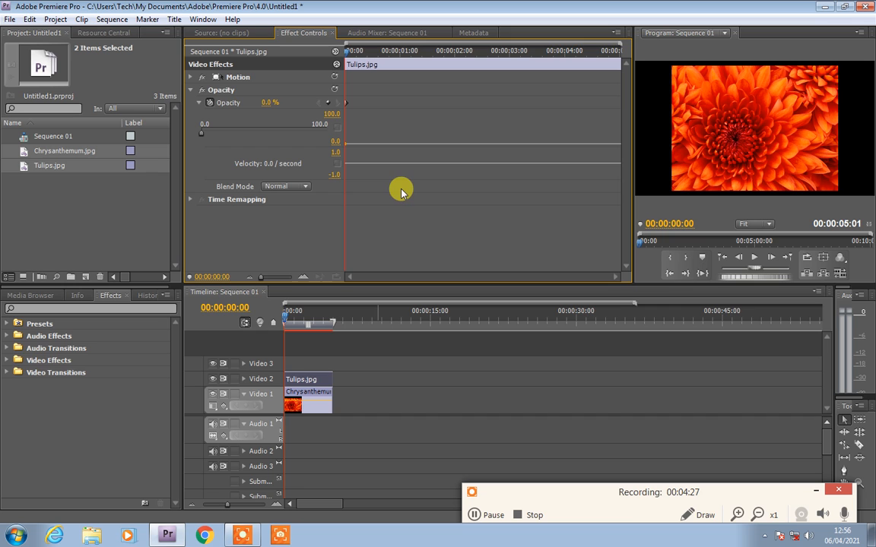
Keyframe the Tulips clip's opacity at about half at 00:00:02:02 and at about full near the clip's end.
{"action": "left_click_drag", "start_coordinate": [345, 55], "coordinate": [458, 59]}
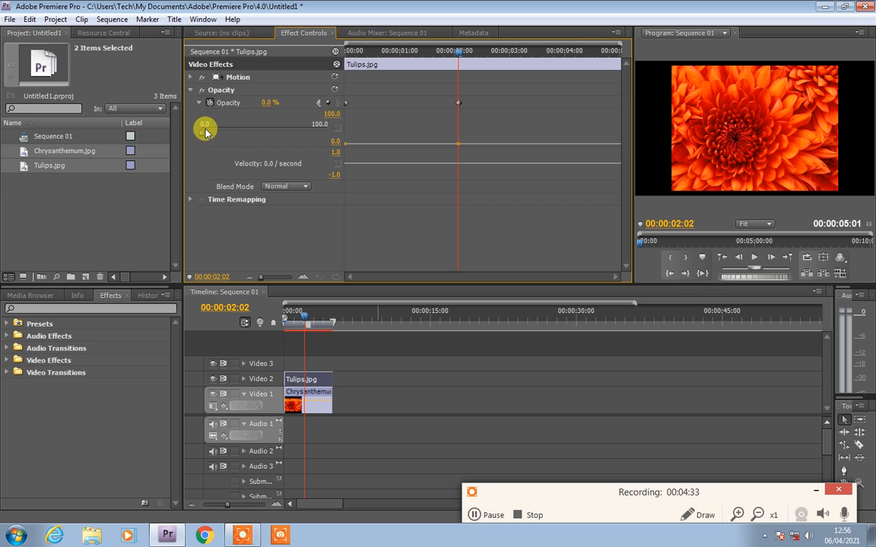
{"action": "left_click_drag", "start_coordinate": [205, 135], "coordinate": [263, 144]}
{"action": "left_click_drag", "start_coordinate": [460, 54], "coordinate": [621, 66]}
{"action": "left_click", "coordinate": [327, 101]}
{"action": "left_click_drag", "start_coordinate": [262, 138], "coordinate": [324, 136]}
Return the playhead to the sequence start, render the preview and play back the opacity fade.
{"action": "left_click_drag", "start_coordinate": [619, 51], "coordinate": [290, 58]}
{"action": "key", "text": "Return"}
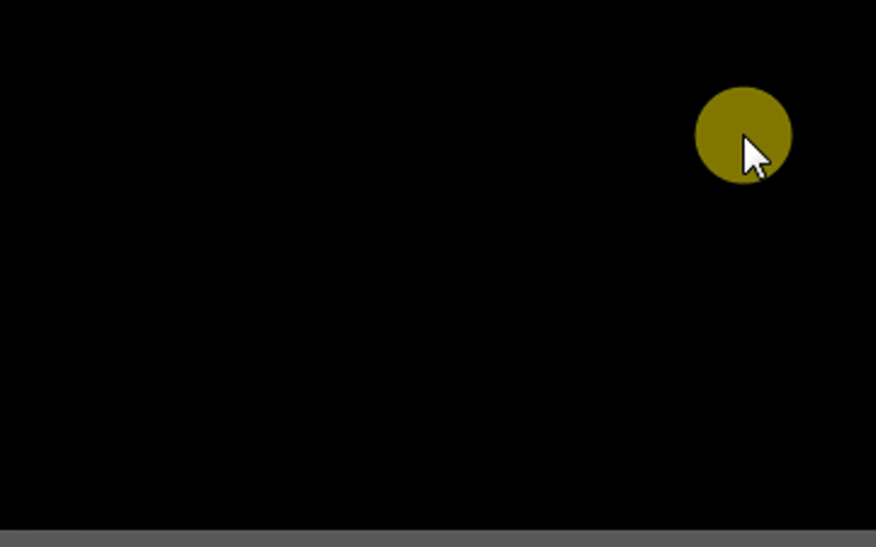
{"action": "key", "text": "space"}
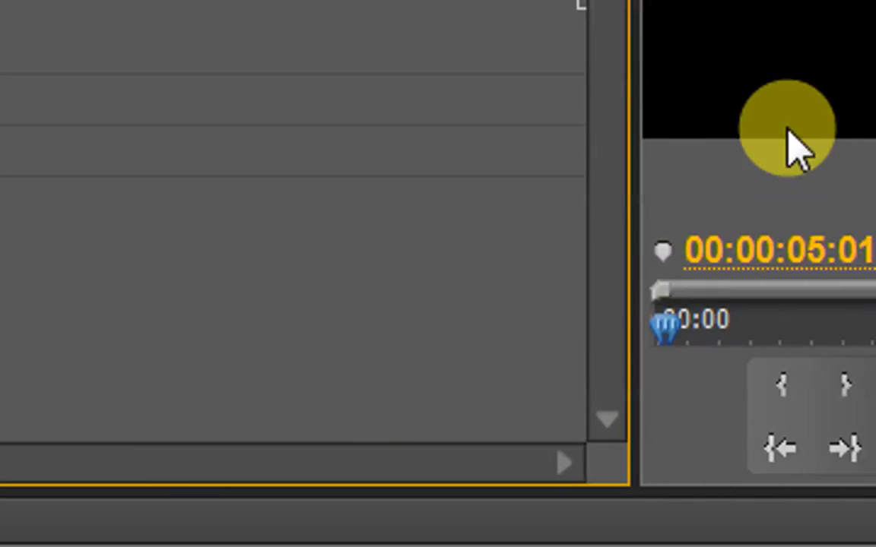
{"action": "key", "text": "space"}
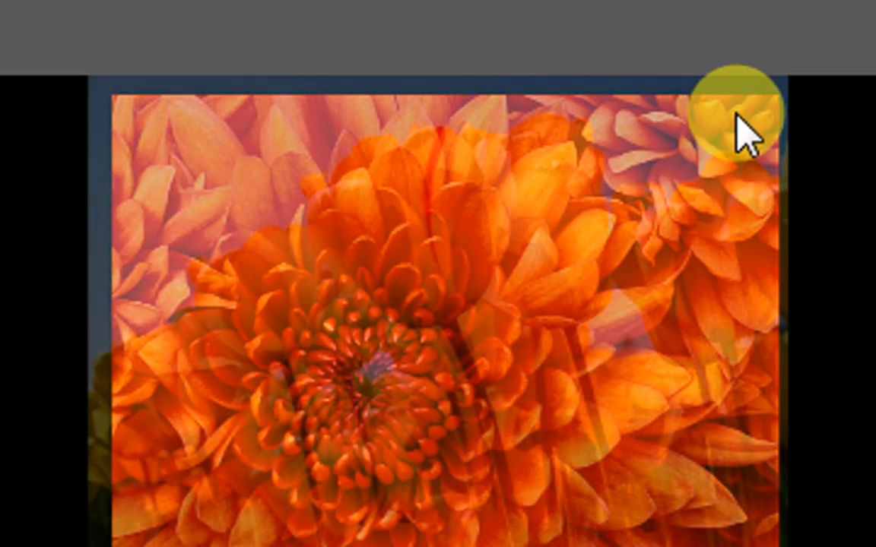